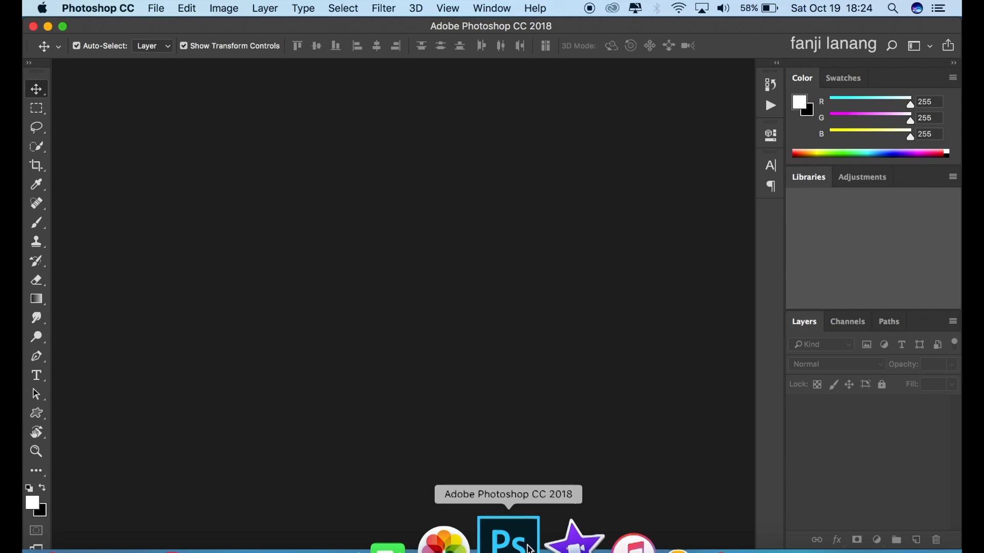
Step: Open the image _DSC0462.JPG from the Desktop folder
left_click(155, 9)
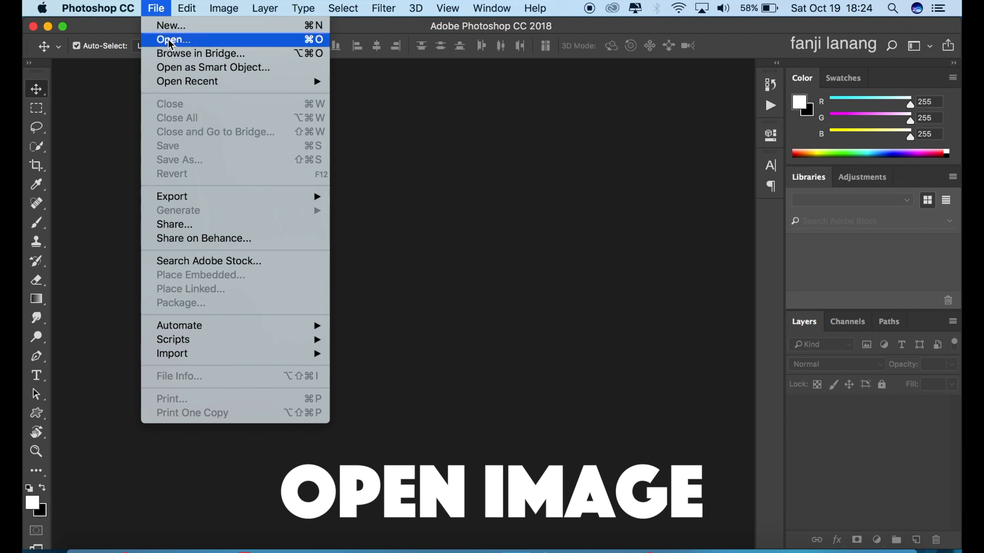
left_click(171, 41)
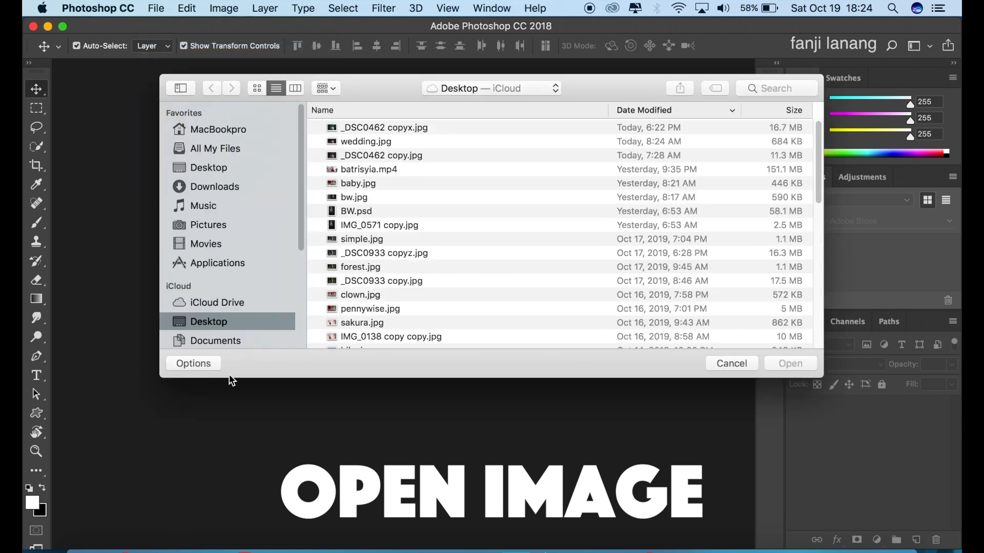
scroll(480, 302, "down", 10)
left_click(480, 300)
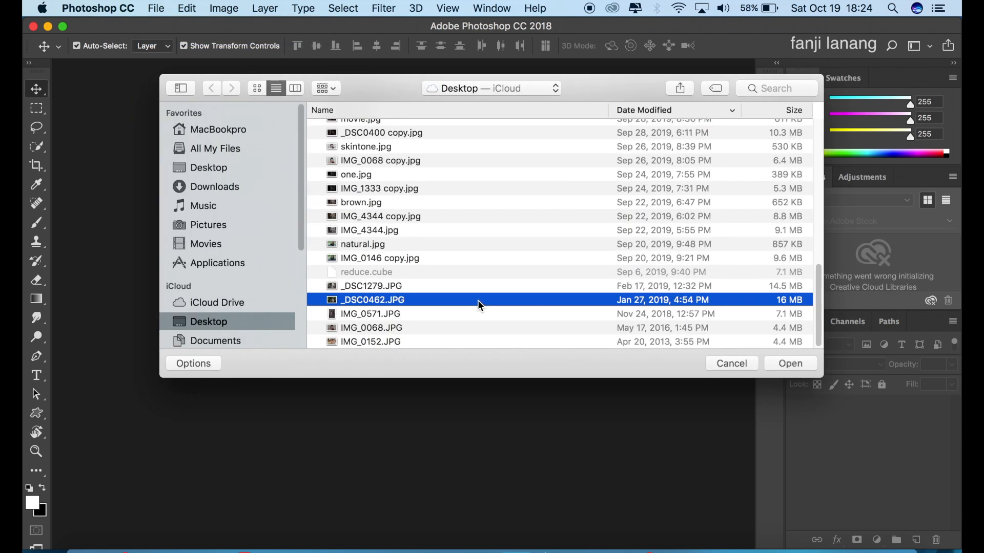
left_click(773, 367)
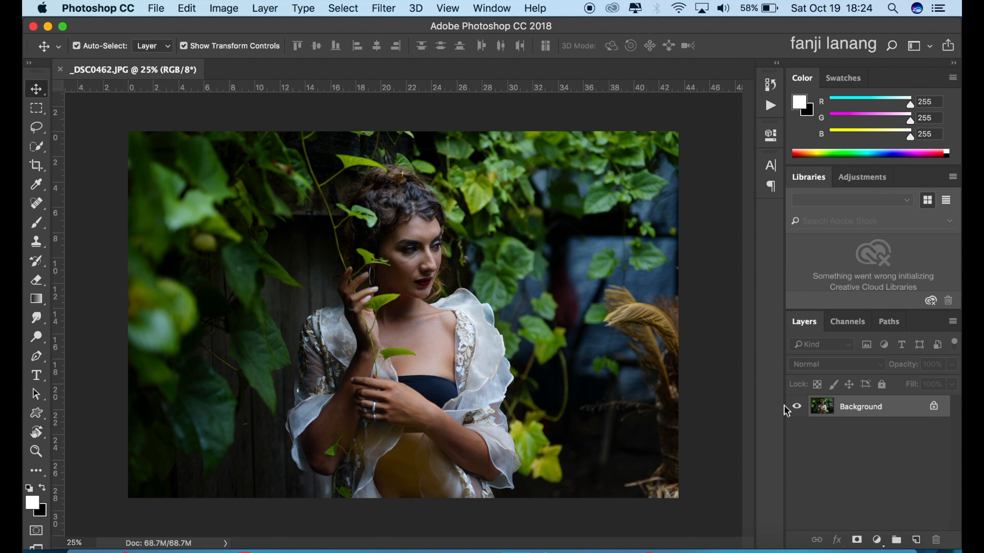
Step: Duplicate the Background layer and open the Camera Raw Filter on the copy
left_click_drag(879, 409, 916, 540)
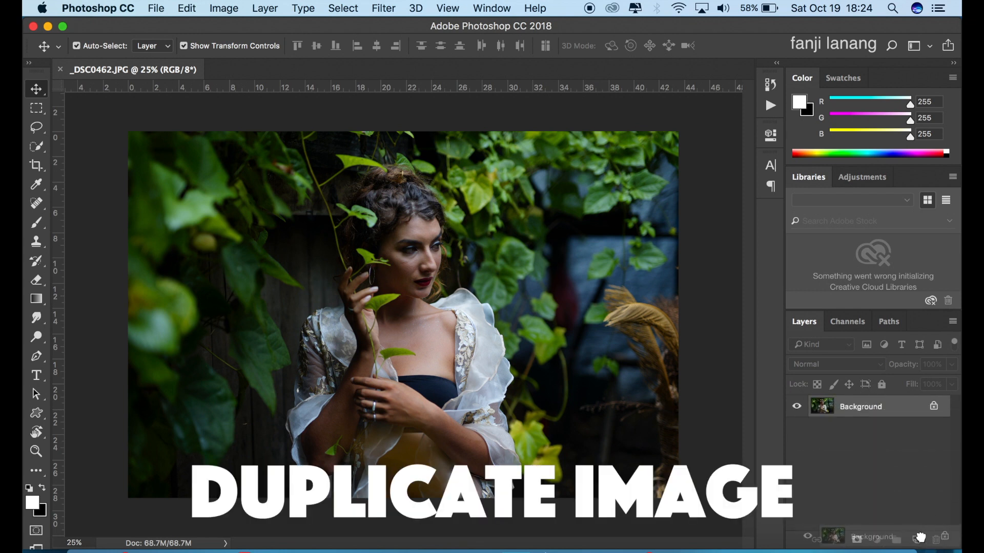
left_click(385, 12)
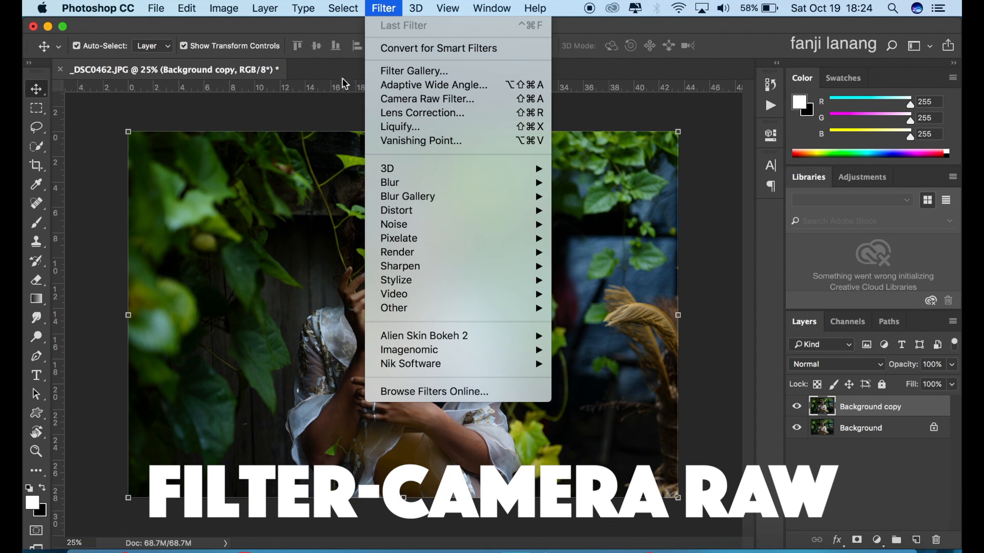
left_click(392, 102)
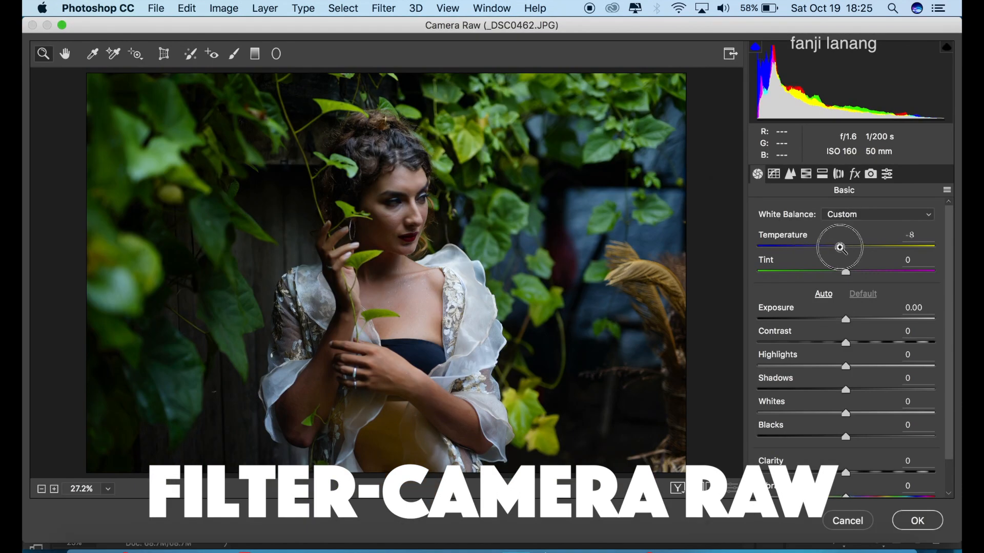
Step: Set the basic adjustments to Temperature -5, Tint +10, Shadows +100, Whites -15, Blacks -9 and Clarity -10
left_click_drag(840, 248, 854, 277)
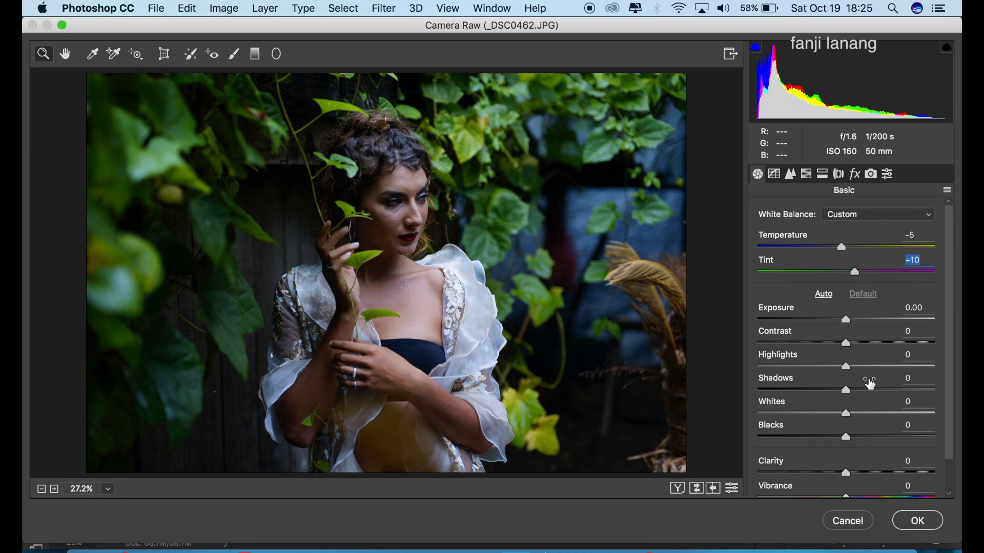
left_click_drag(871, 392, 948, 398)
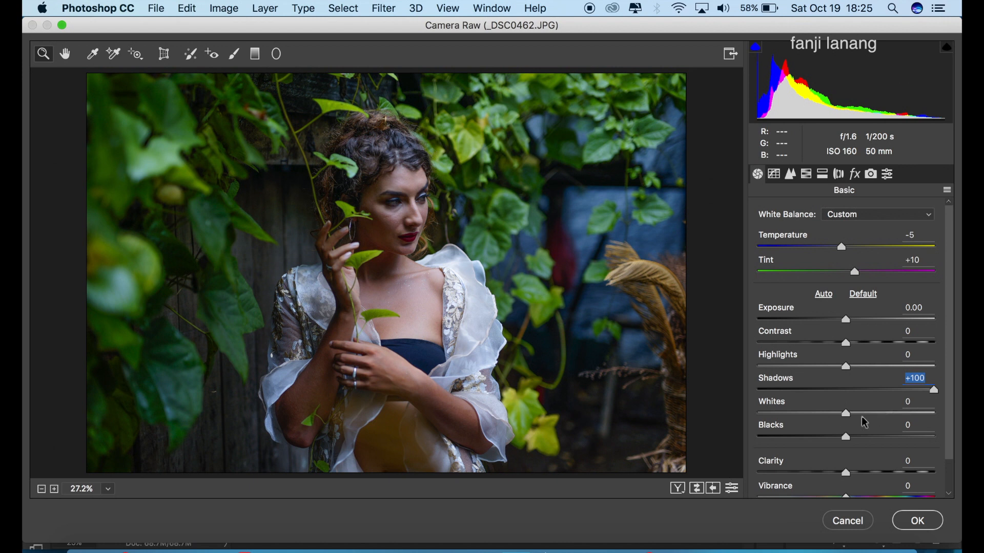
left_click_drag(842, 418, 836, 488)
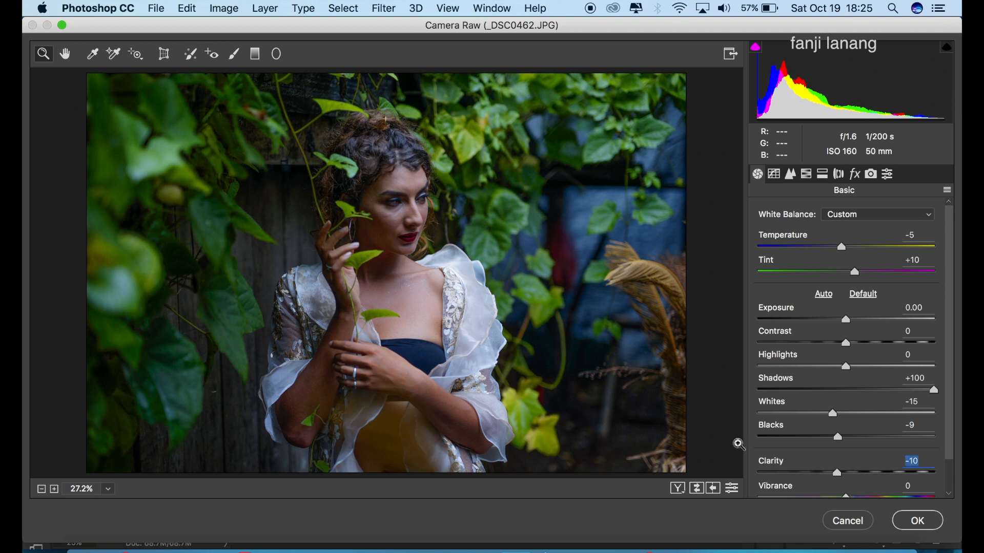
Step: Start a new Radial Filter with Exposure +0.50 and Shadows +100
left_click(277, 57)
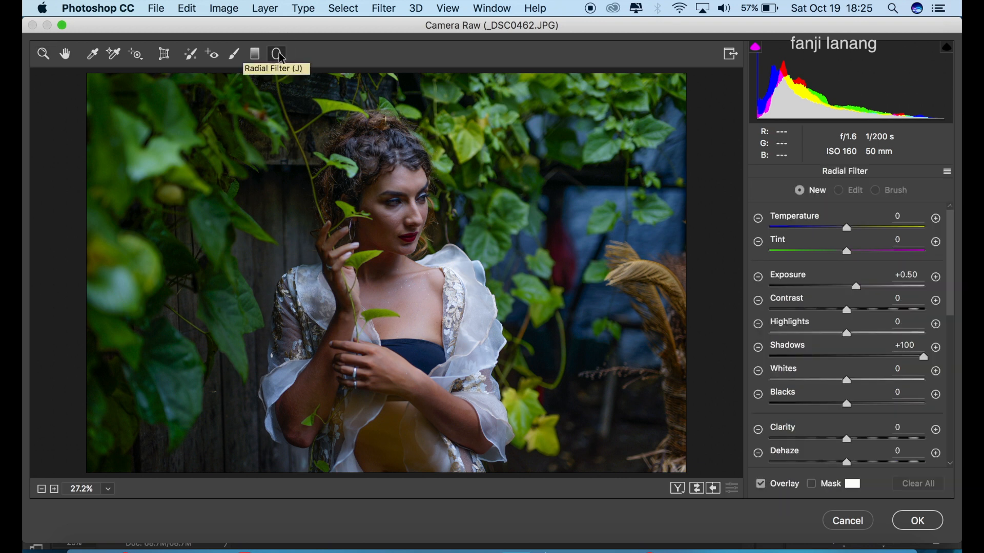
left_click(936, 277)
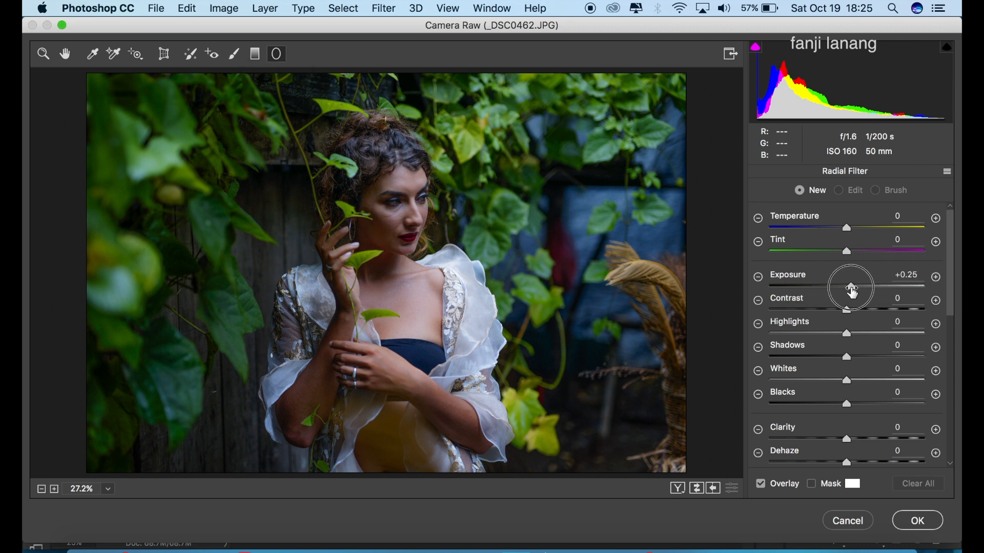
left_click(922, 280)
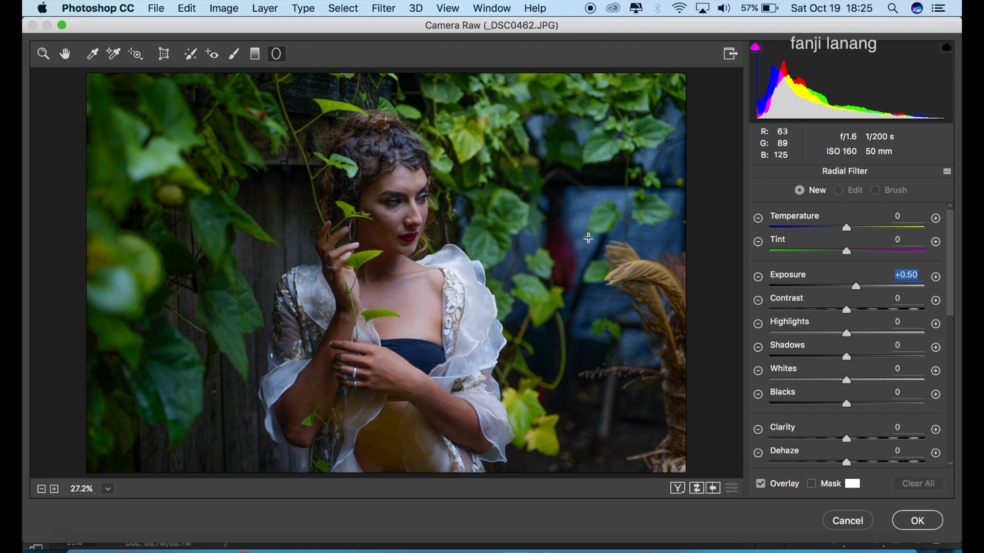
left_click_drag(848, 357, 932, 368)
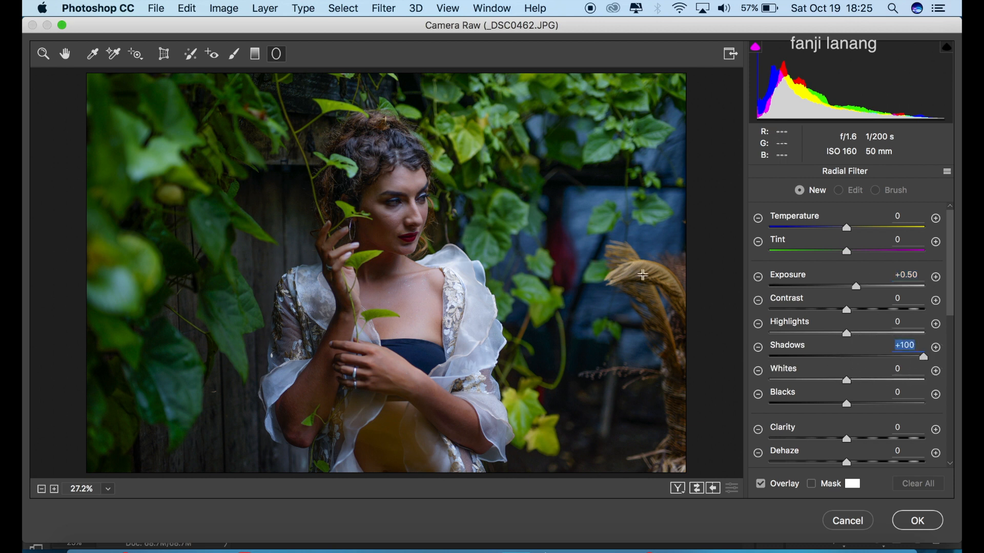
Step: Draw a tall radial filter ellipse around the woman, enlarge and centre it over her body, and leave the Radial Filter
mouse_move(353, 195)
left_mouse_down()
mouse_move(416, 307)
mouse_move(458, 309)
left_mouse_up()
left_click_drag(405, 275, 402, 324)
left_click_drag(361, 450, 365, 500)
left_click_drag(507, 270, 536, 270)
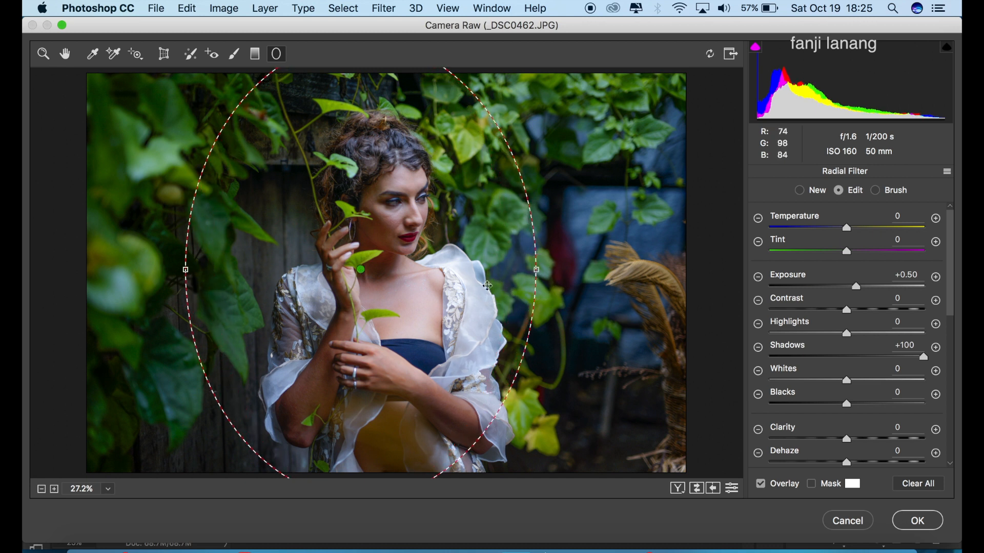
left_click_drag(472, 295, 475, 302)
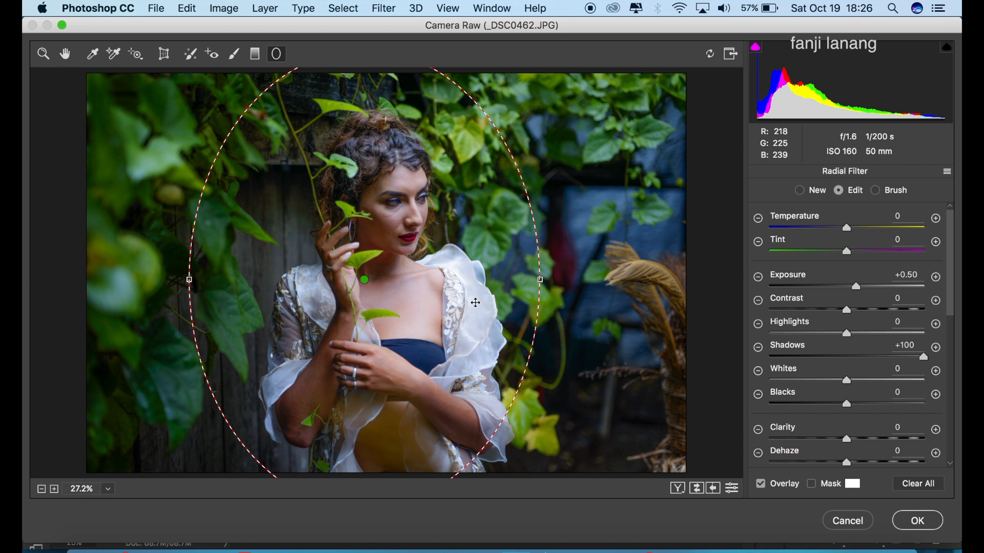
left_click(66, 54)
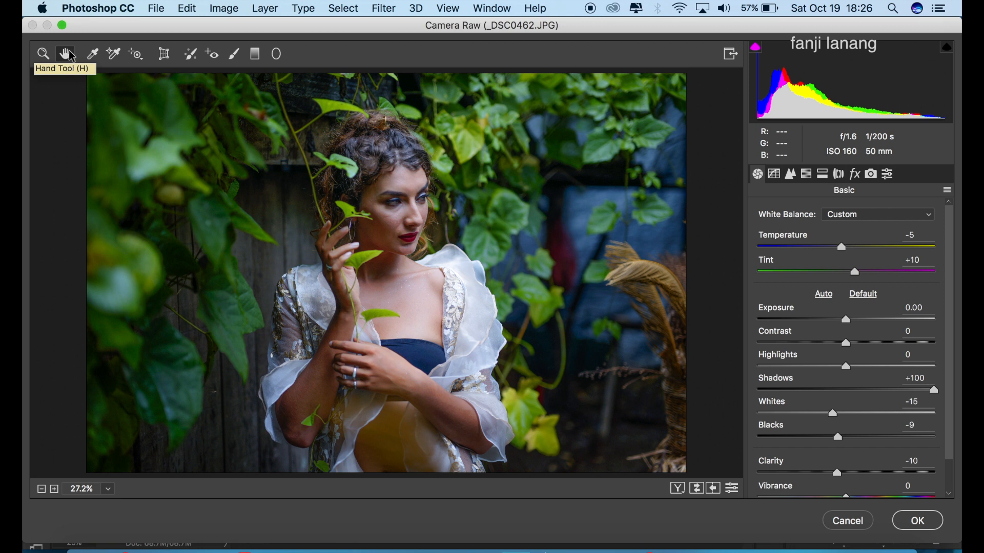
Step: Set Highlights to +10 and Lights to +10 in the parametric tone curve
left_click(774, 175)
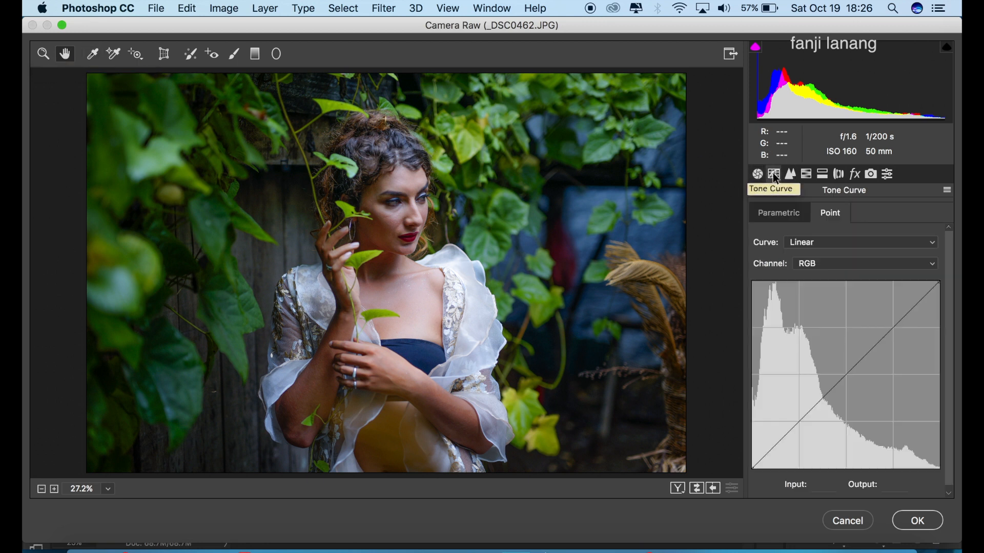
left_click(781, 215)
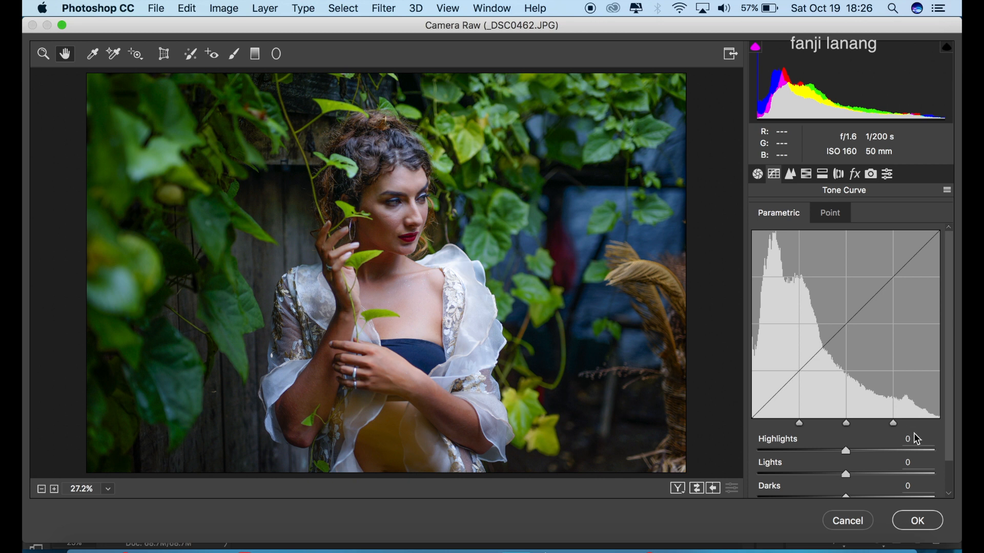
left_click(853, 452)
left_click_drag(853, 451, 853, 458)
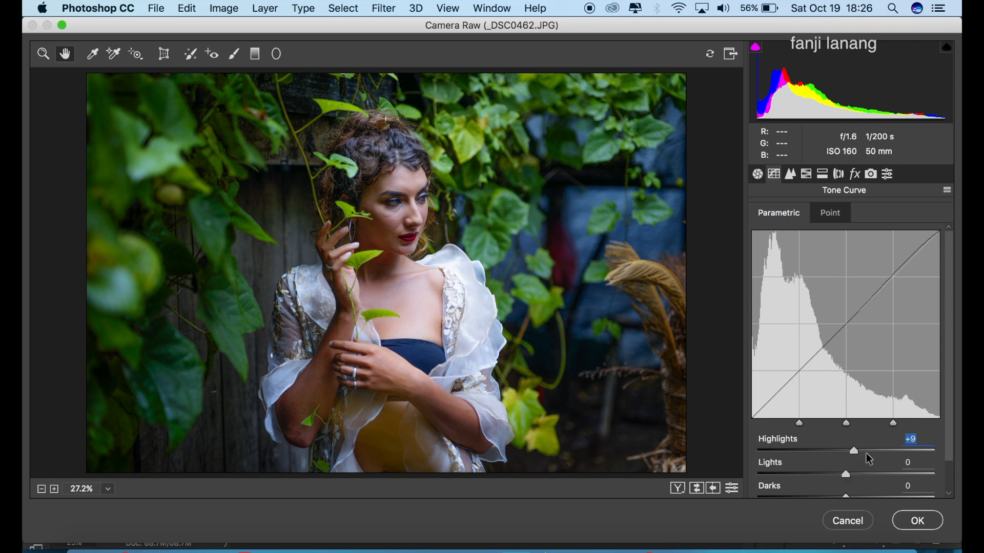
type("10")
left_click(904, 464)
type("10")
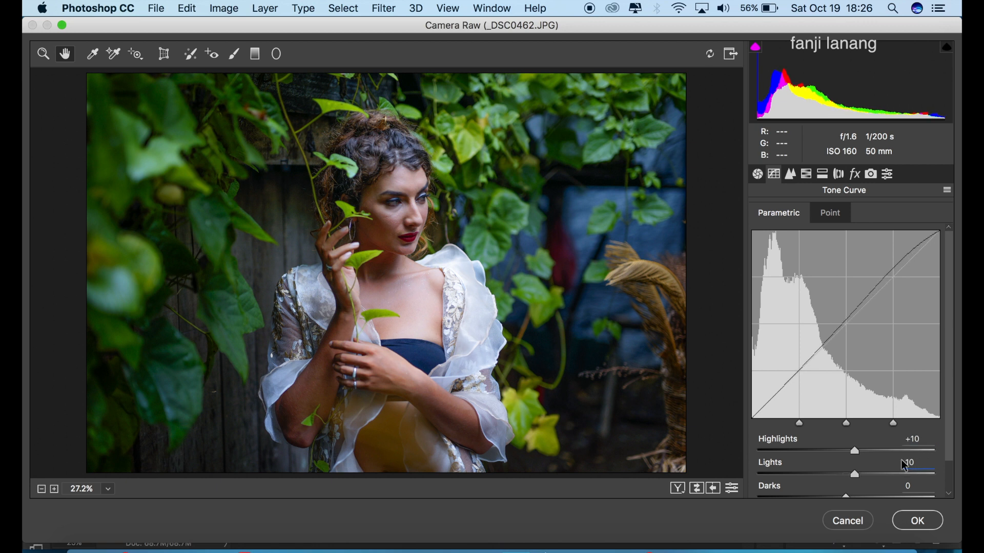
Step: Set Darks to -5 and Shadows to -5 in the parametric tone curve
left_click_drag(950, 433, 953, 490)
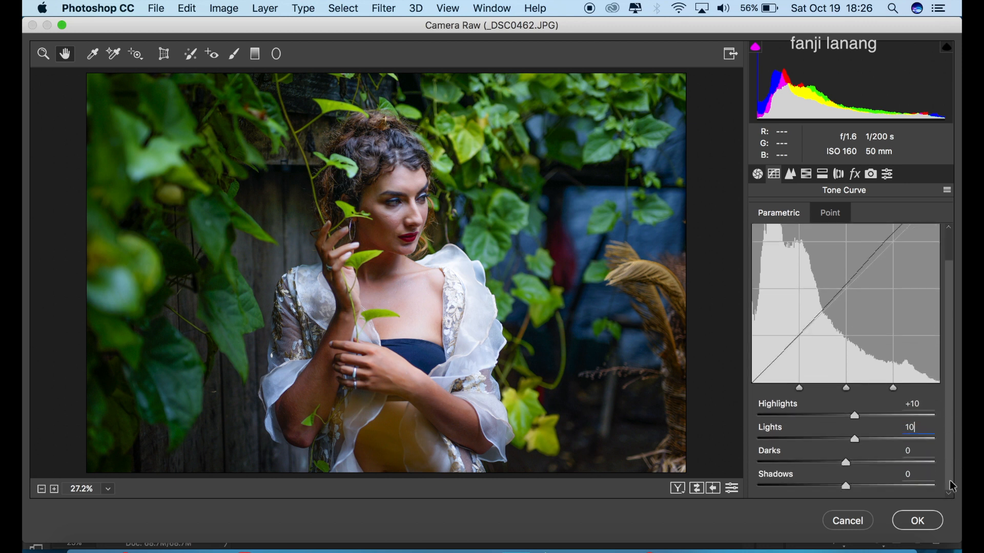
left_click(910, 450)
type("-5")
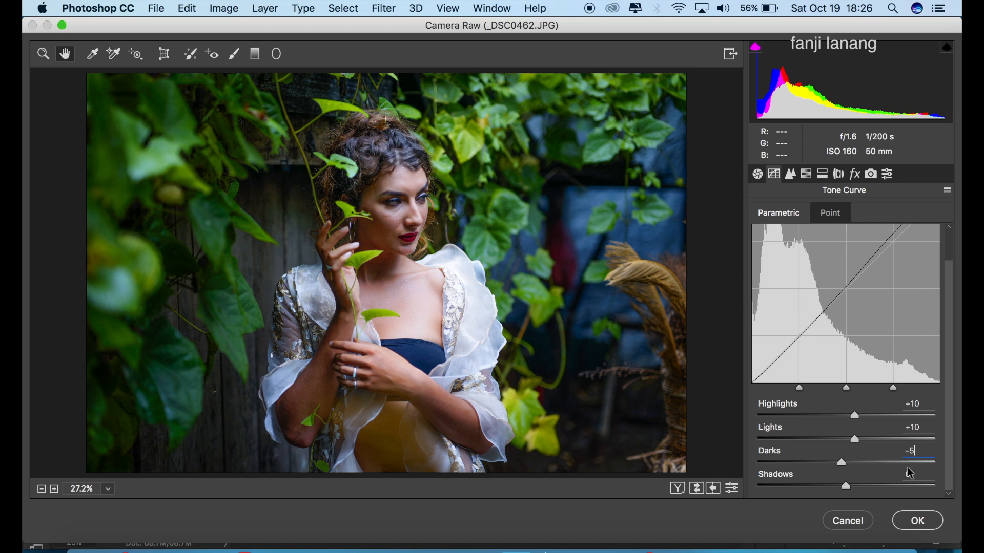
left_click(900, 479)
type("-5")
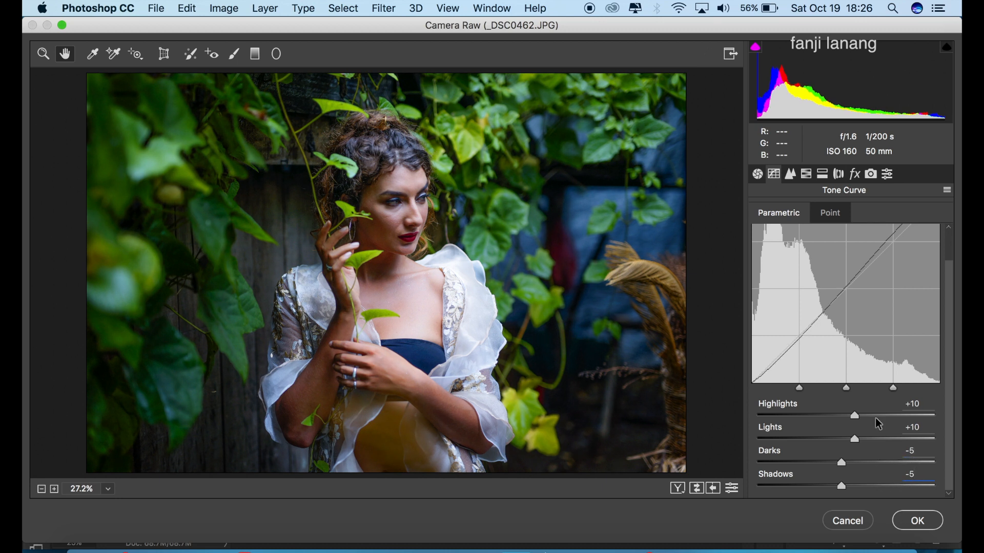
Step: Shape the RGB point curve with a raised black point, a lower-quarter point, and a midtone point at input 129, output 122
left_click(831, 215)
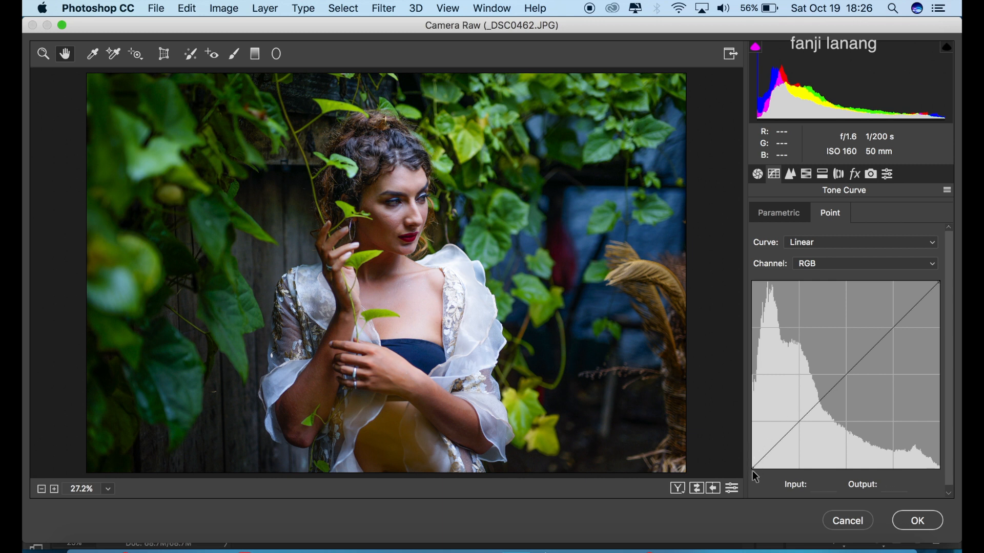
left_click_drag(752, 468, 799, 426)
left_click_drag(841, 393, 846, 379)
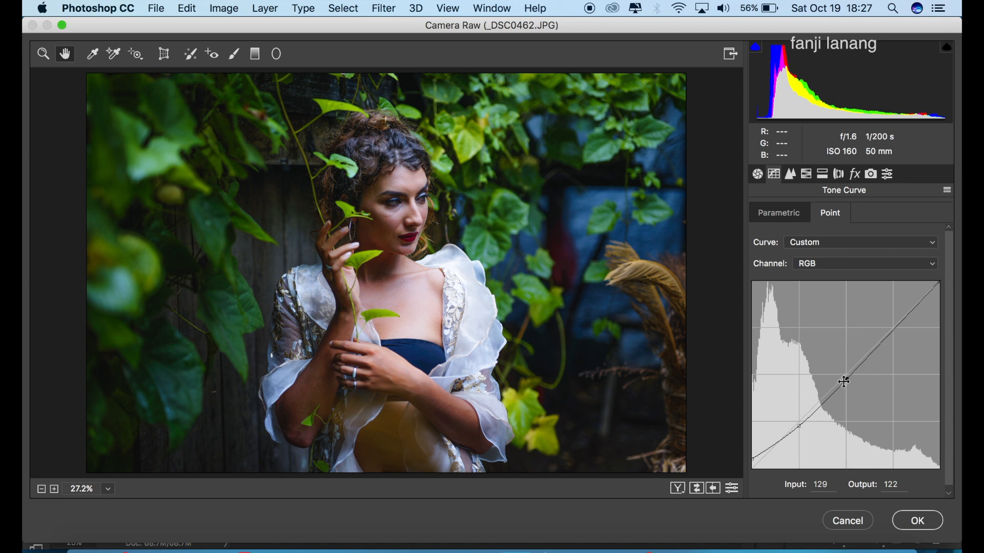
Step: Move the white point of the Green channel's point curve to input 246, output 255
left_click(836, 264)
left_click(815, 285)
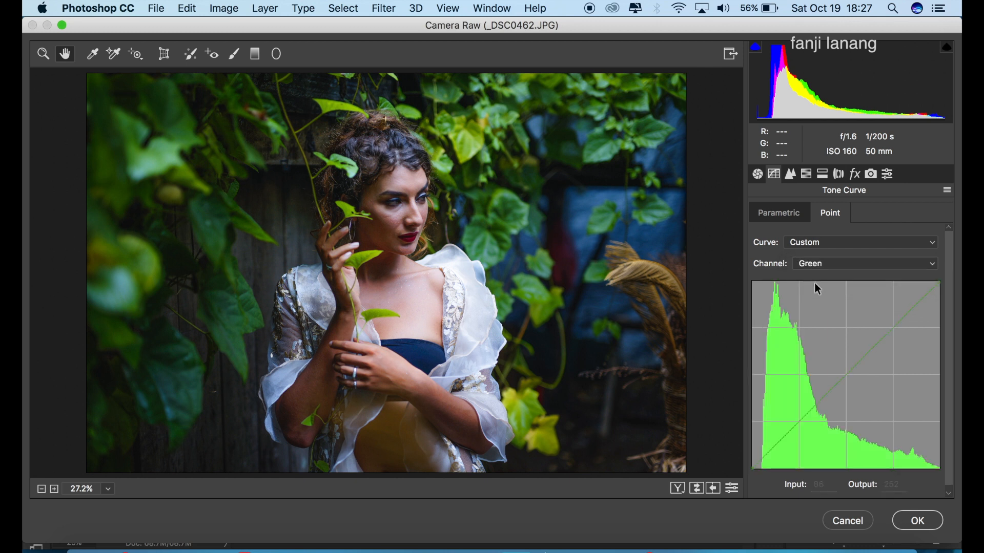
left_click(935, 281)
left_click_drag(934, 278, 934, 275)
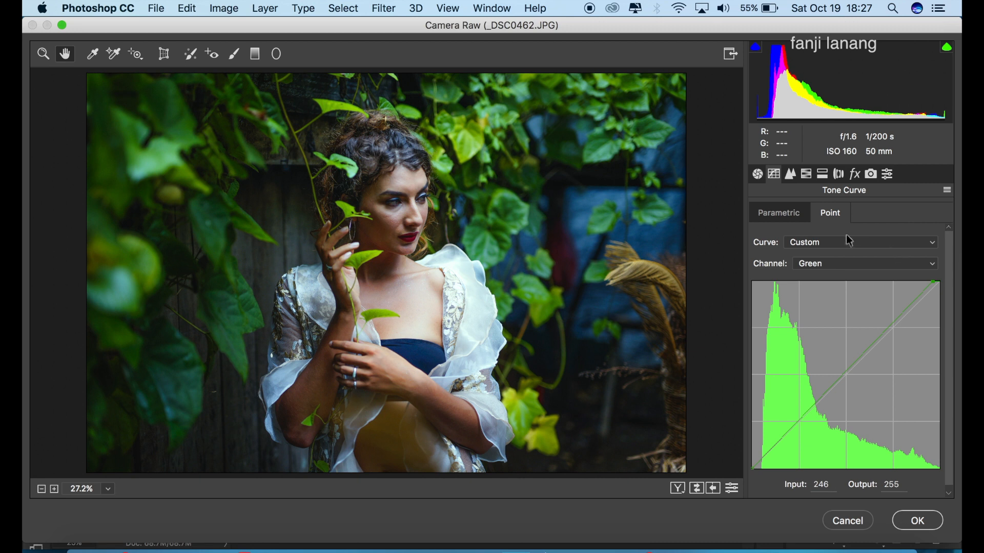
Step: Set the HSL hue of Greens to +54 and Aquas to +37
left_click(790, 174)
left_click(806, 173)
left_click(772, 233)
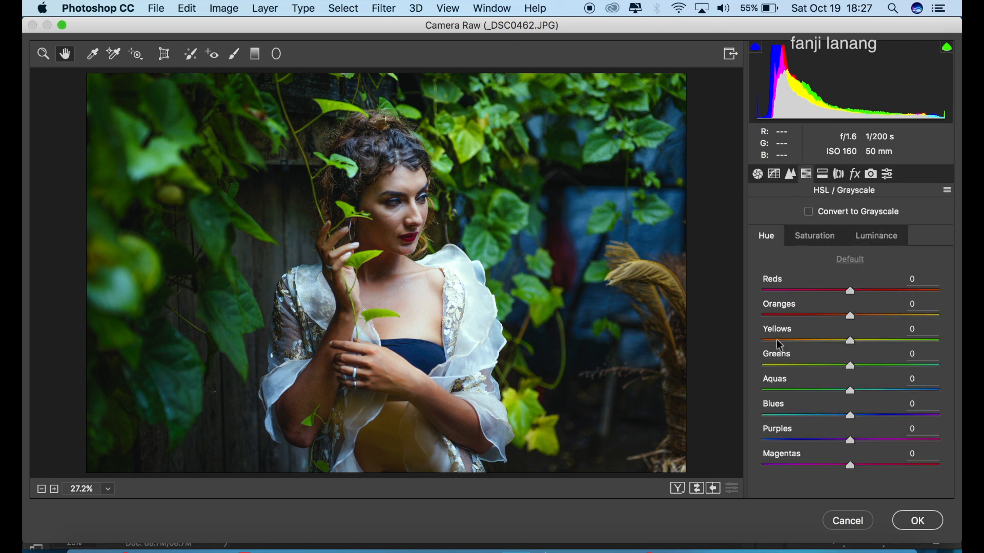
left_click(886, 367)
left_click_drag(888, 369, 886, 397)
left_click(885, 390)
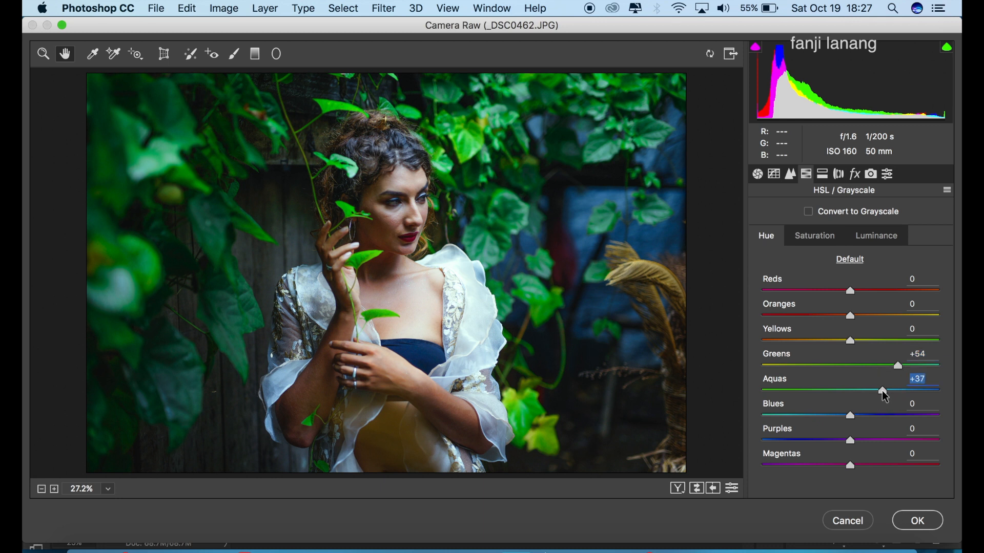
Step: Set the HSL saturation of Oranges to -37, Yellows to -20, Greens to +90 and Aquas to +35
left_click(815, 236)
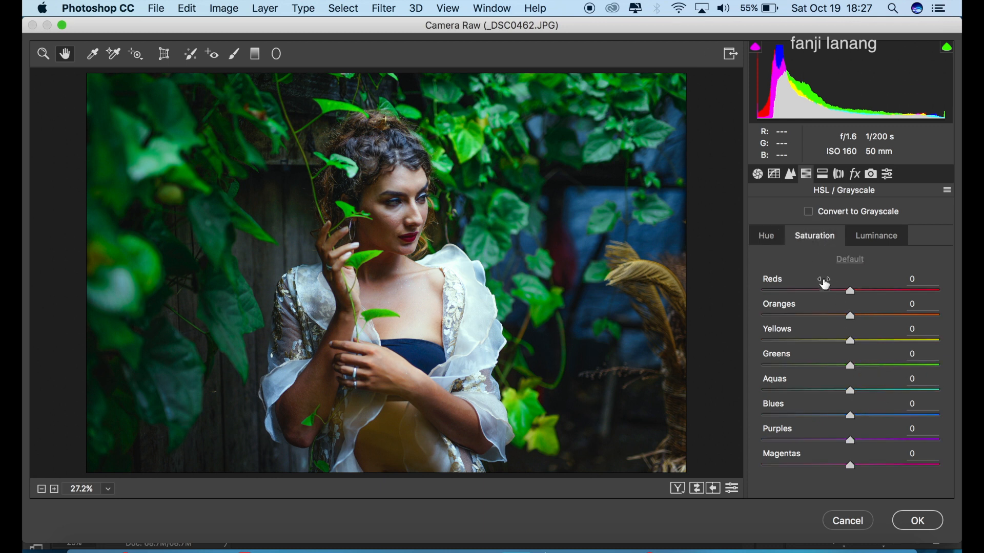
left_click(821, 317)
left_click_drag(821, 319, 818, 318)
left_click(832, 340)
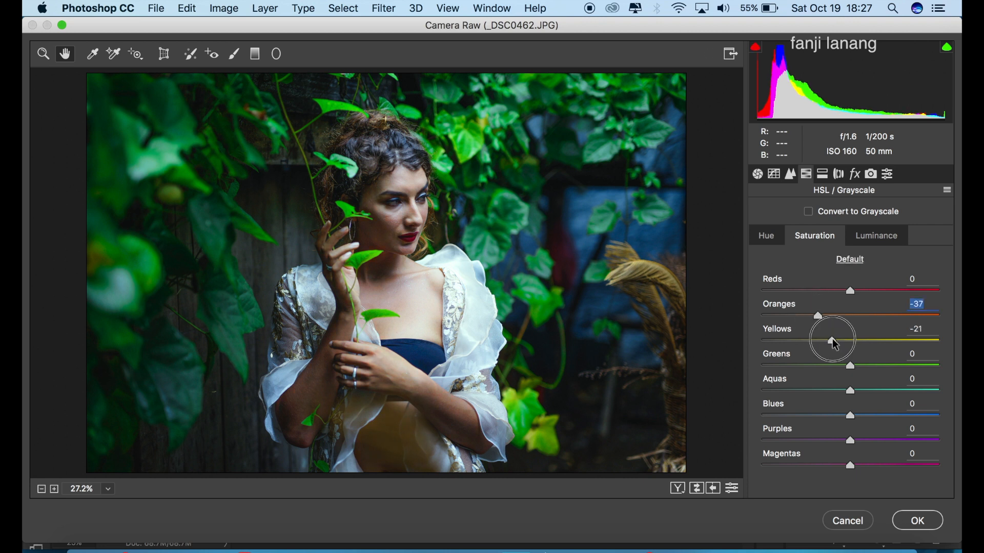
left_click_drag(892, 365, 945, 368)
left_click_drag(924, 367, 884, 405)
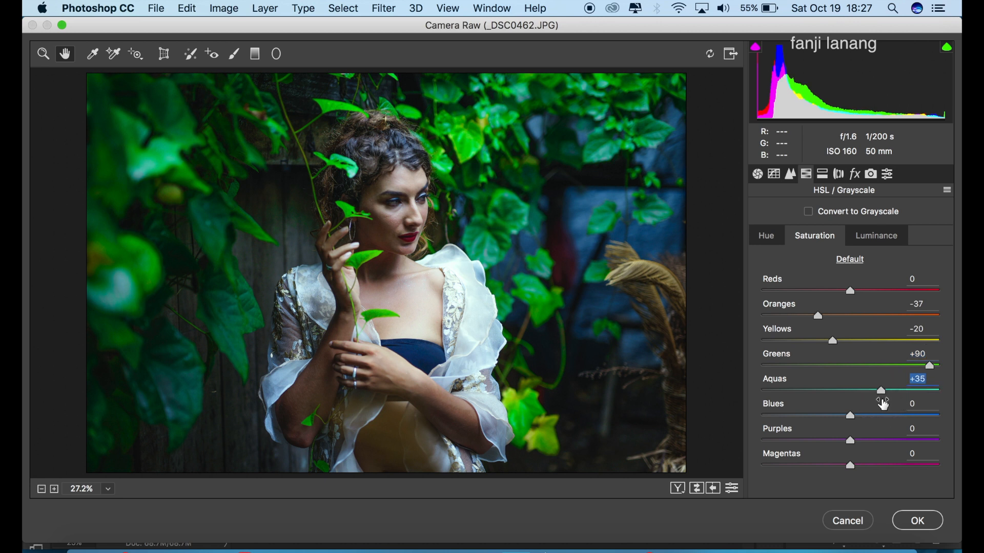
Step: Set the HSL luminance of Oranges to +18, Yellows to +2, Greens to -51, Aquas to -5 and Blues to +25
left_click(866, 242)
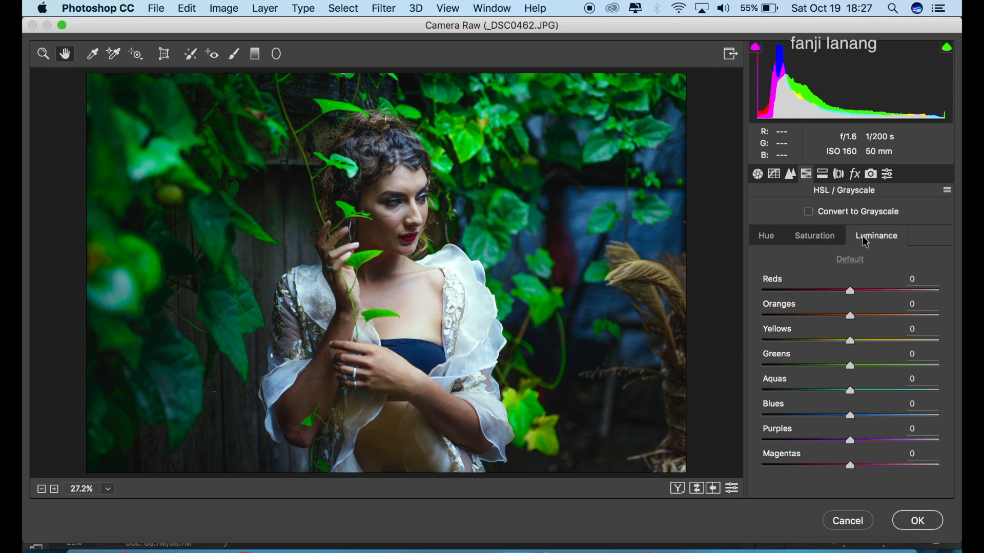
left_click(865, 315)
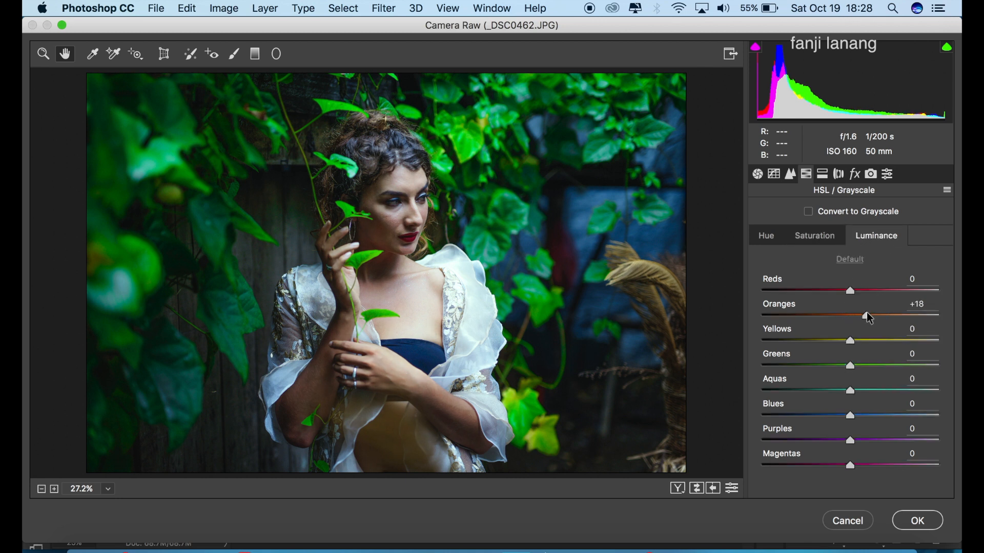
left_click_drag(852, 341, 856, 345)
left_click(813, 366)
left_click_drag(814, 368, 875, 428)
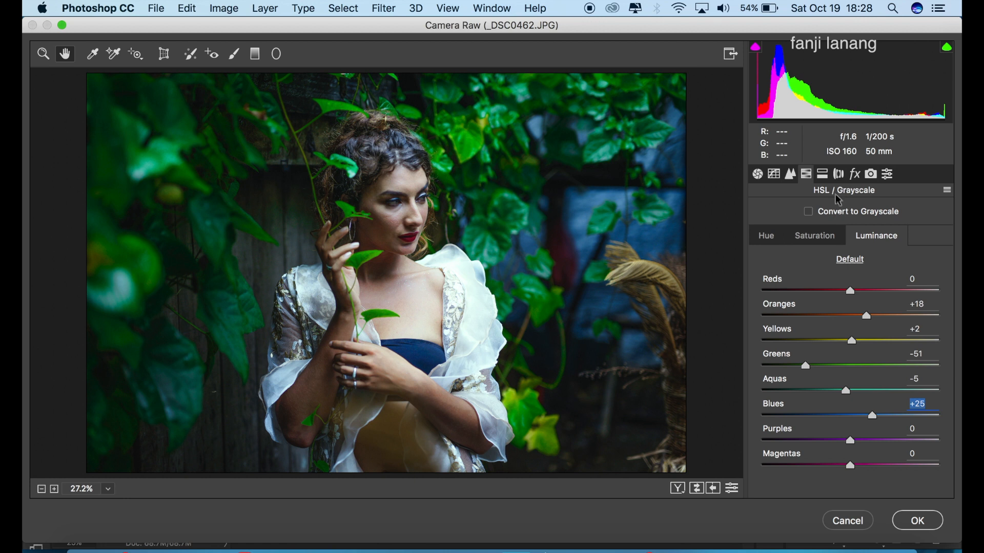
Step: Darken the photo's edges with a lens correction vignetting amount of -43
left_click(824, 175)
left_click(845, 176)
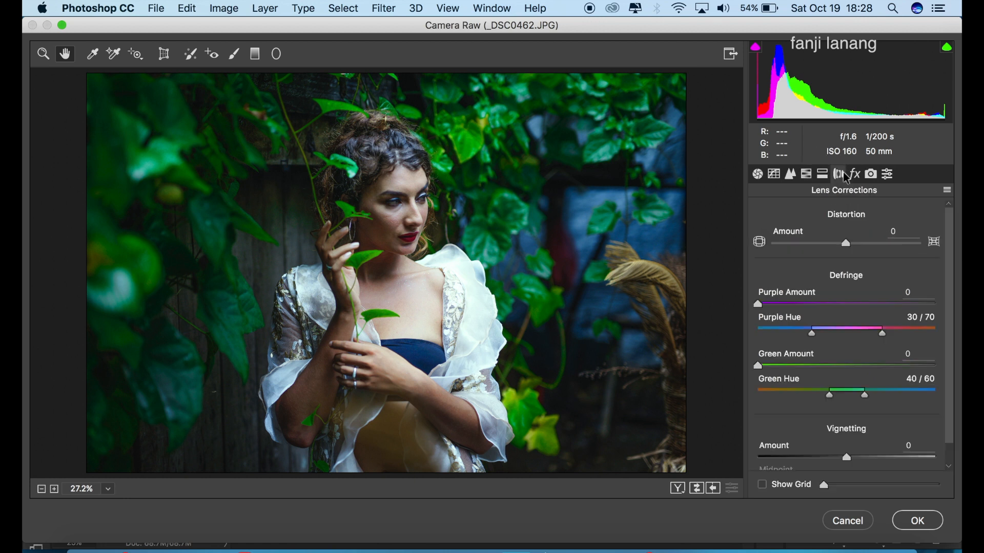
left_click_drag(838, 456, 809, 456)
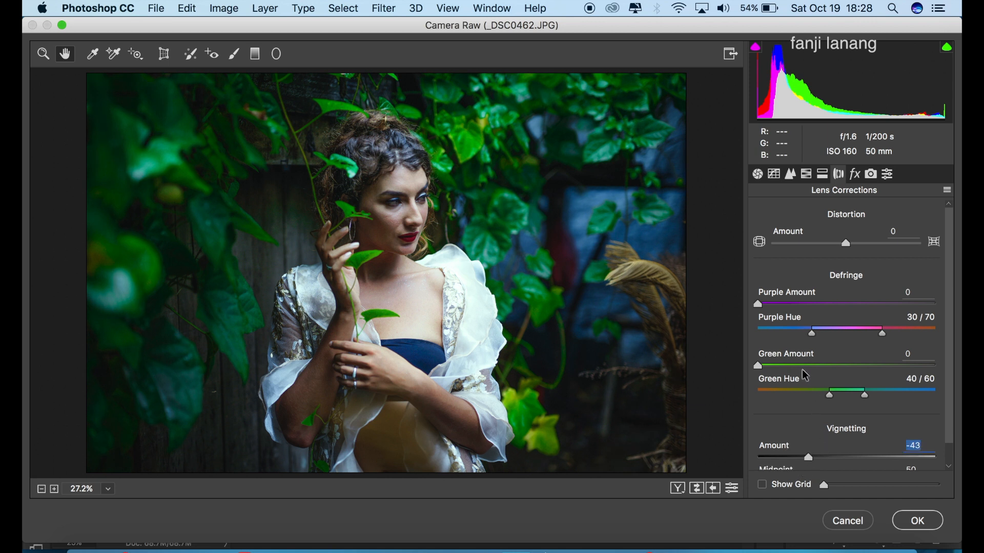
Step: Calibrate the camera colors with Red Primary hue +50 and saturation -20, and Blue Primary hue -40 and saturation +23
left_click(855, 176)
left_click(871, 176)
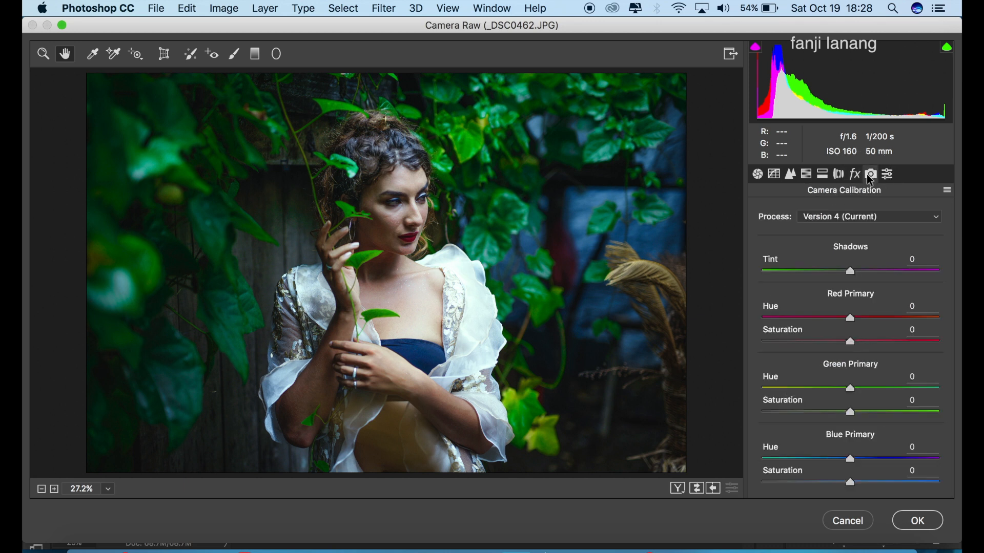
left_click(894, 318)
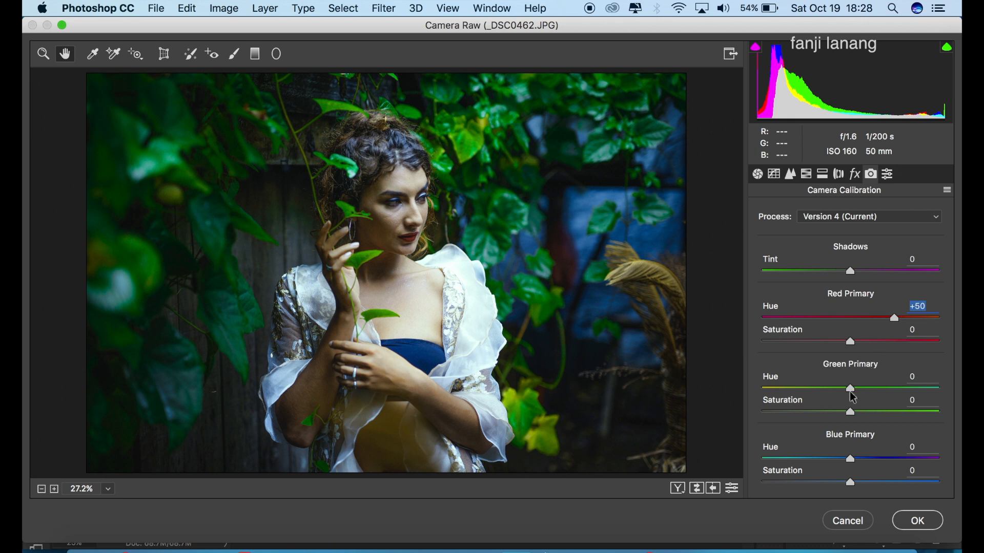
left_click(816, 459)
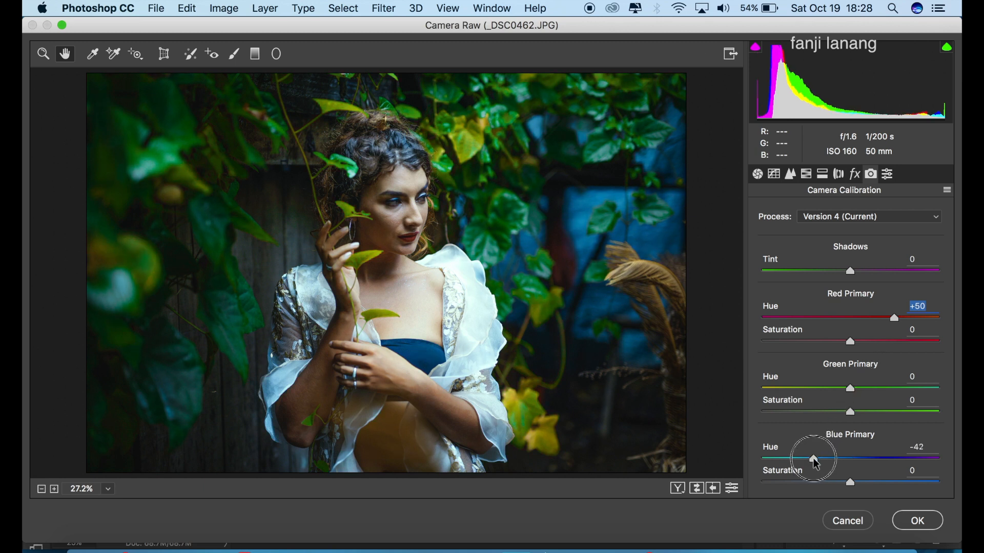
left_click(867, 483)
left_click_drag(867, 482, 871, 485)
left_click(921, 329)
left_click_drag(835, 339, 835, 348)
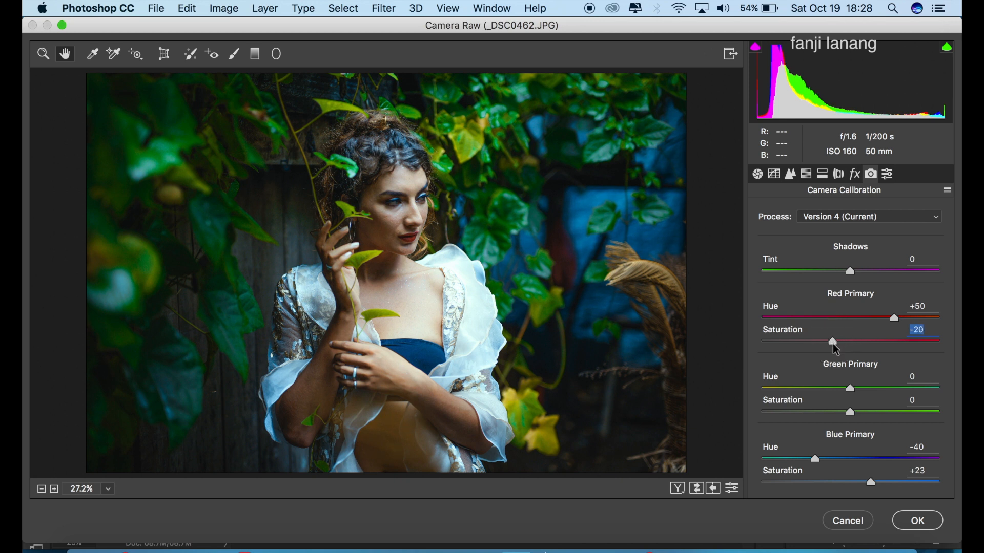
Step: Compare the photo before and after side by side and apply the Camera Raw adjustments
left_click(678, 489)
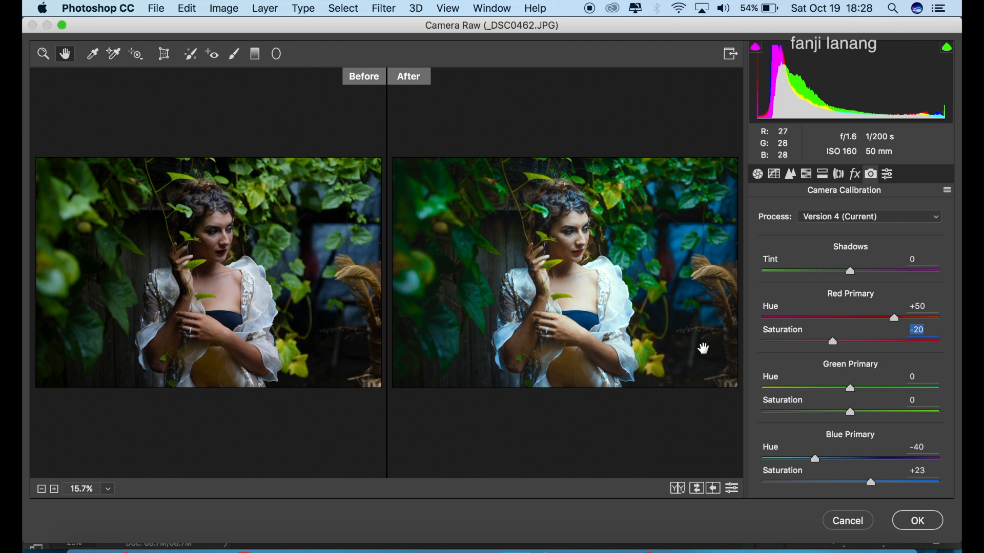
left_click(917, 521)
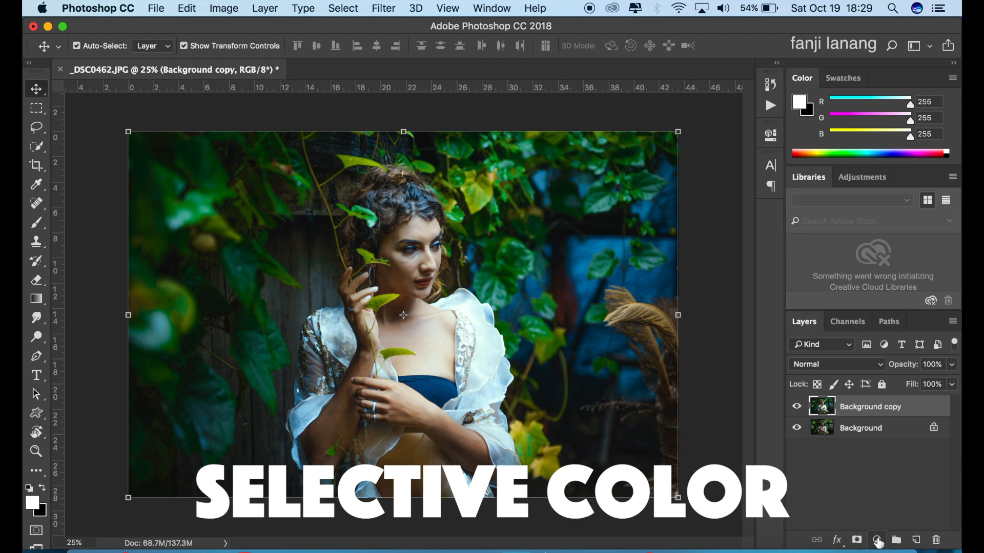
Step: Add a Selective Color adjustment layer above the graded copy and set Black to 5% for the Blacks range
left_click(876, 540)
left_click(881, 512)
left_click(676, 195)
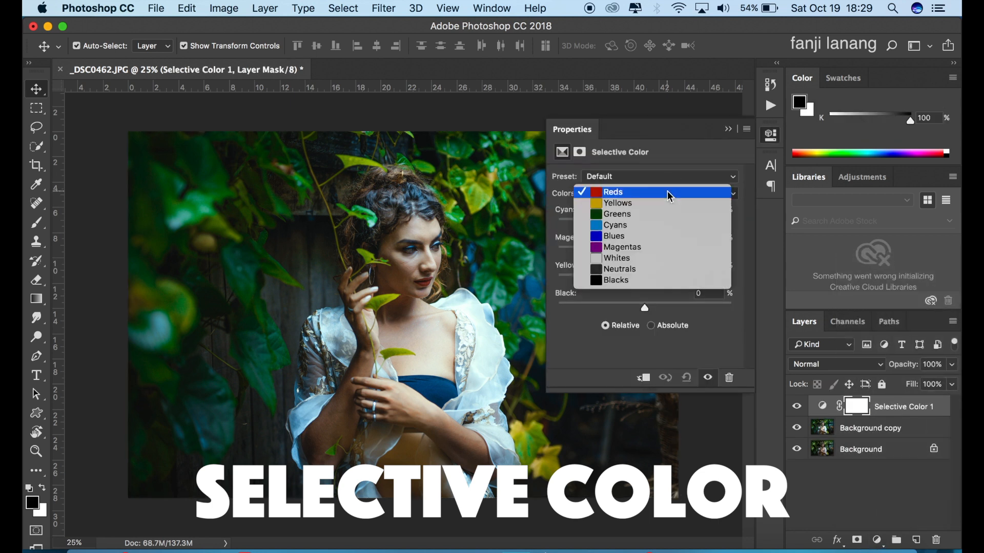
left_click(613, 283)
left_click(691, 293)
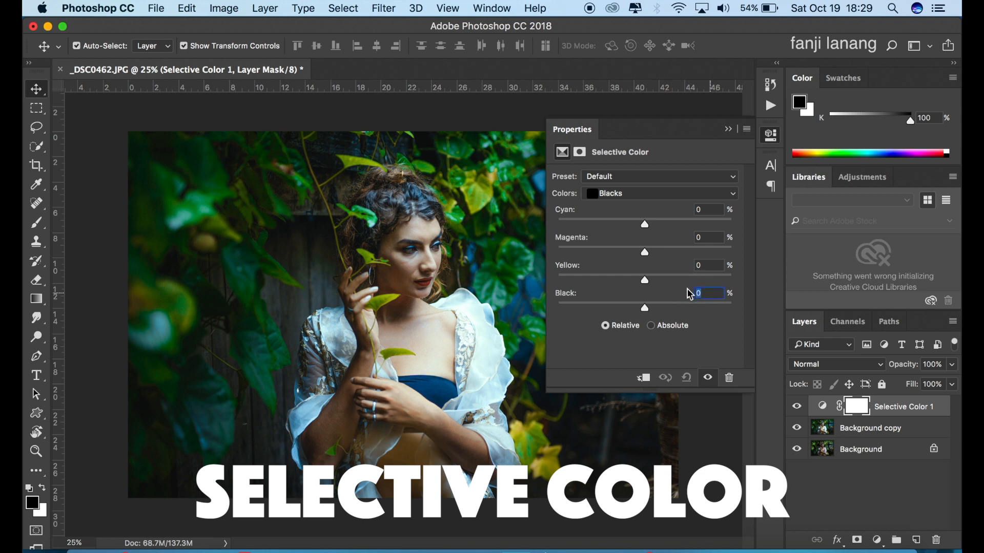
type("5")
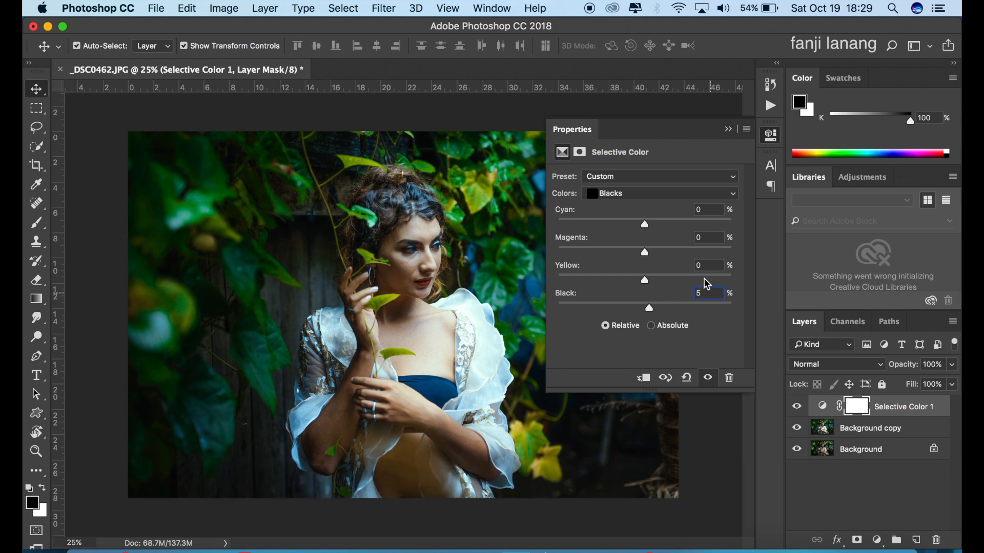
Step: Try 10% Black for the Blacks range of the Selective Color layer and return it to 5%
left_click_drag(710, 294, 679, 291)
type("10")
left_click_drag(712, 295, 670, 293)
type("5")
left_click(728, 130)
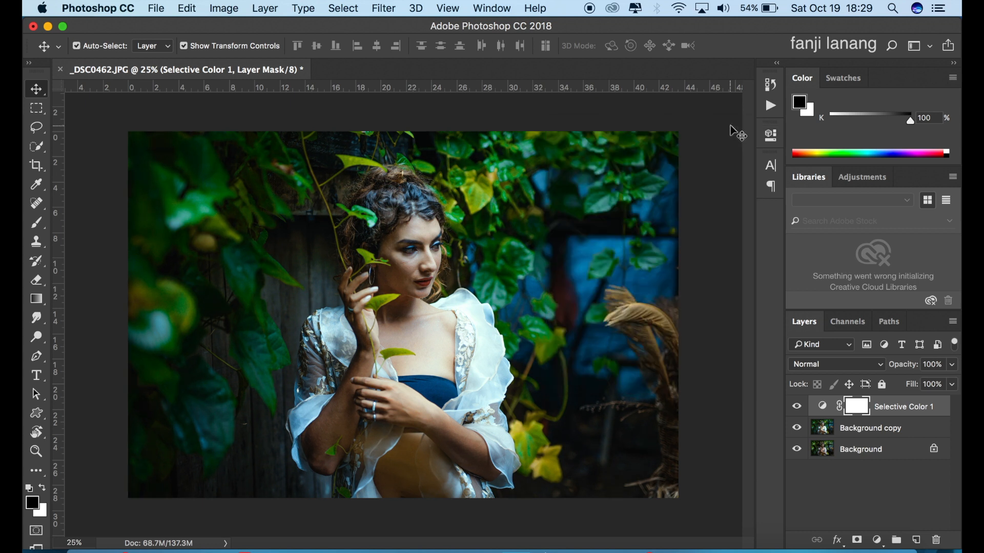
Step: Stamp a white signature with the 700 px signature brush on a new layer in the photo's lower-left corner
left_click(916, 540)
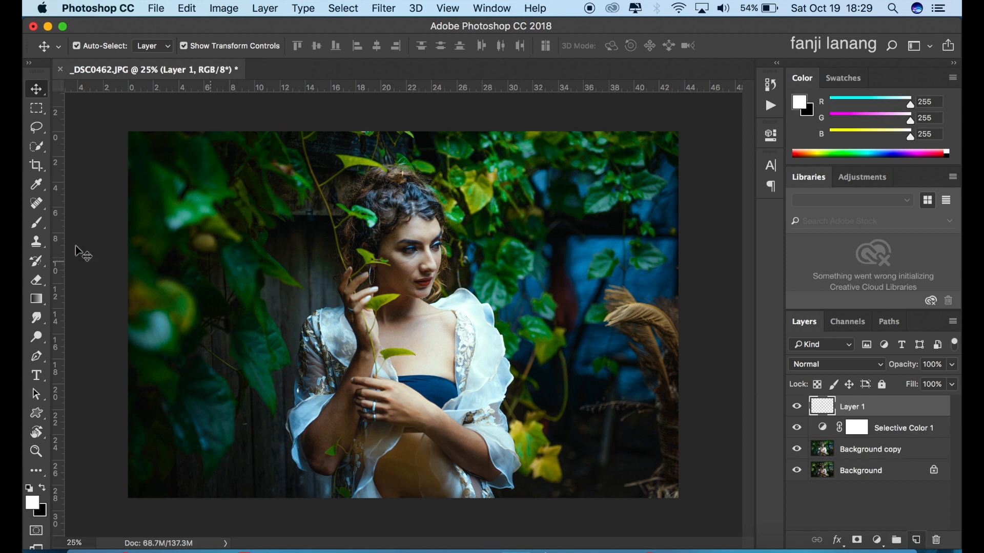
left_click(35, 223)
left_click(98, 46)
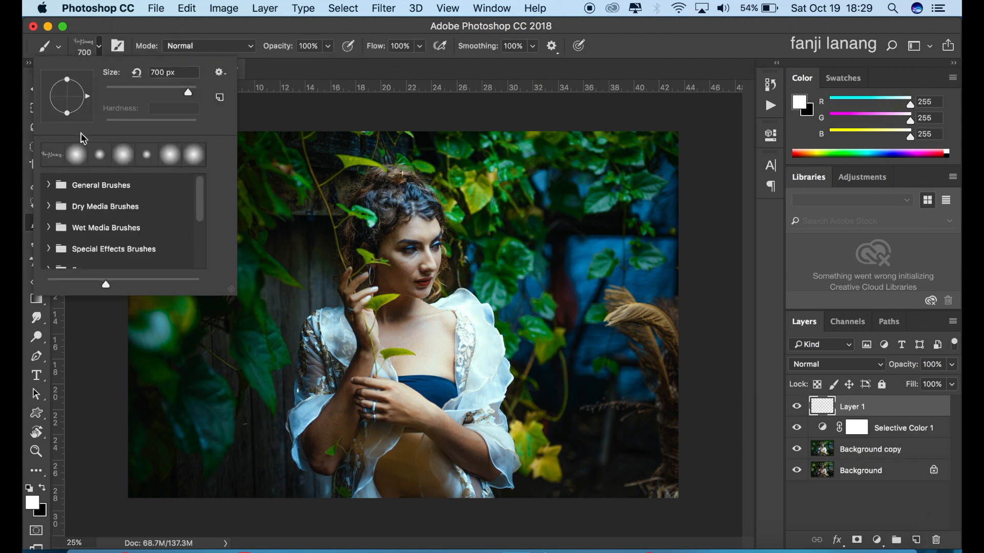
left_click(50, 156)
left_click(669, 35)
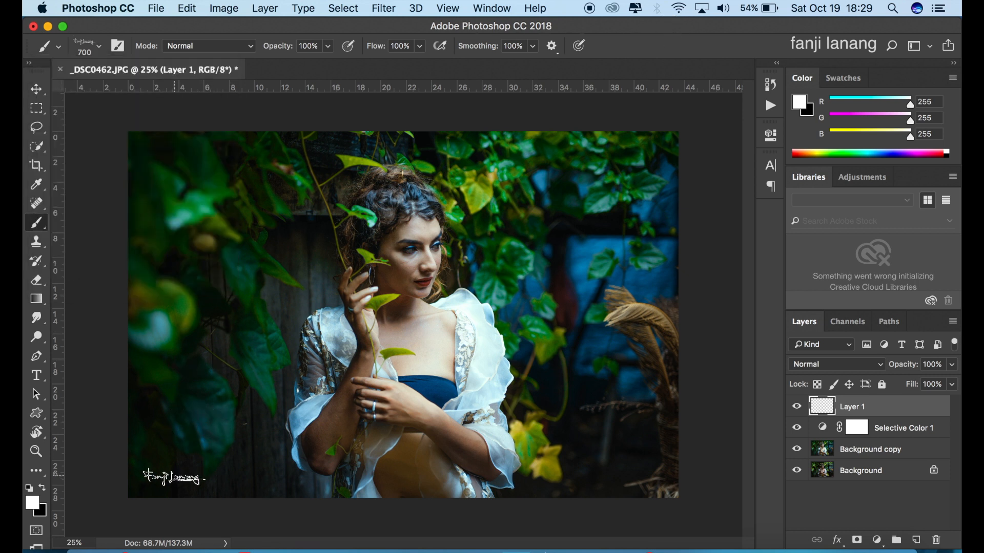
left_click(174, 478)
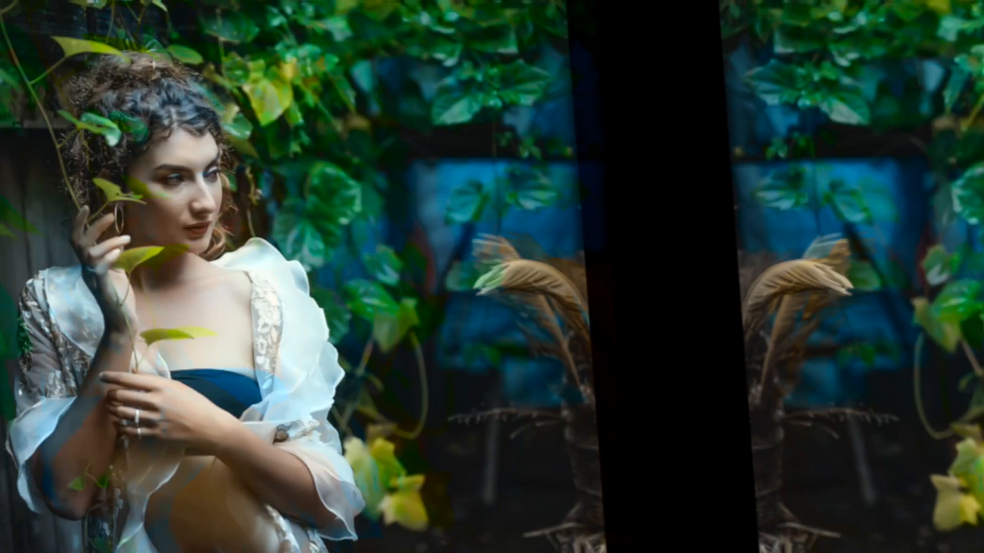